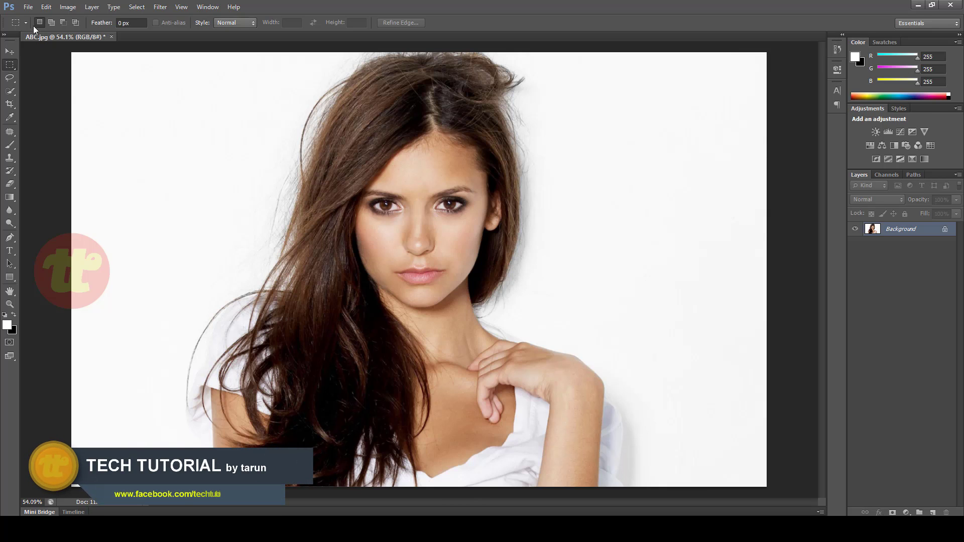
pyautogui.click(28, 7)
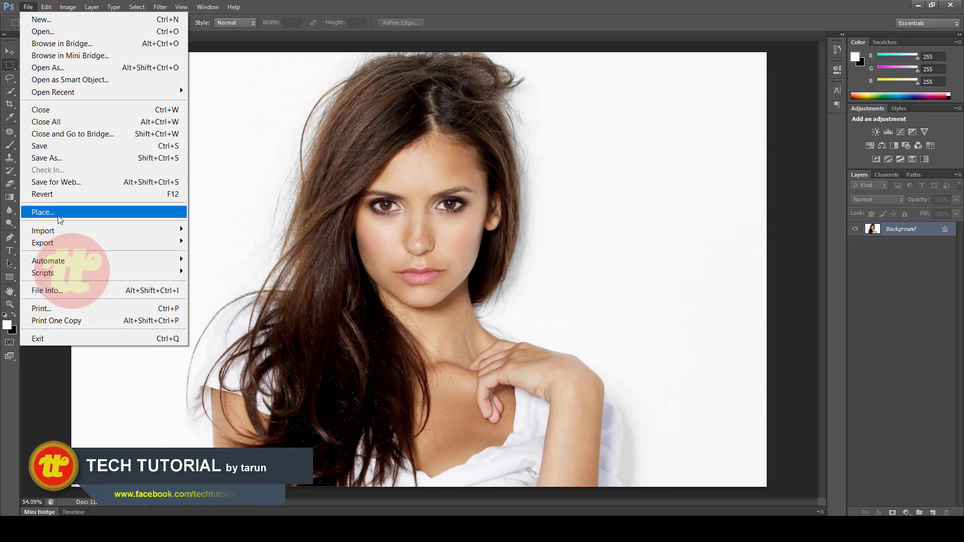
pyautogui.click(899, 229)
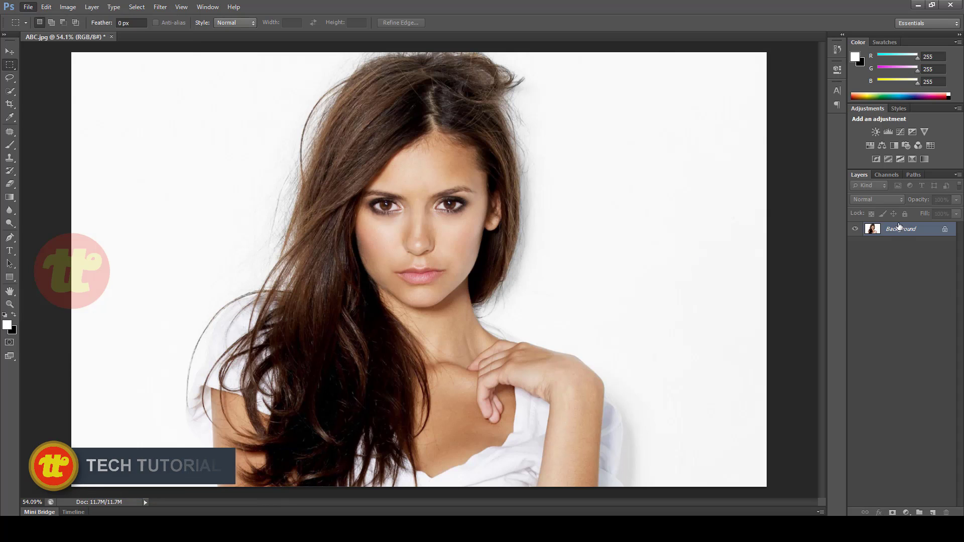
pyautogui.rightClick(898, 228)
pyautogui.click(938, 360)
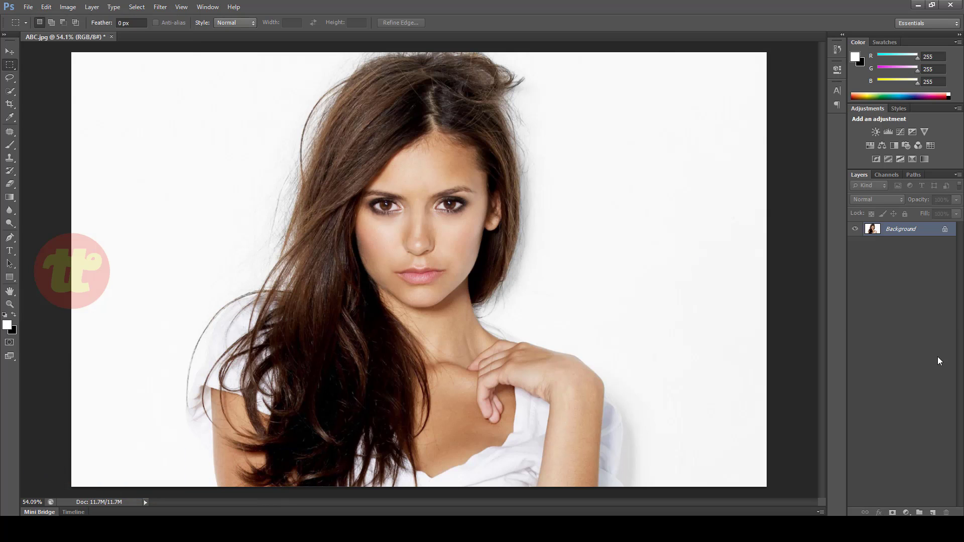
pyautogui.rightClick(907, 229)
pyautogui.click(905, 354)
pyautogui.doubleClick(901, 229)
pyautogui.click(566, 181)
pyautogui.click(10, 52)
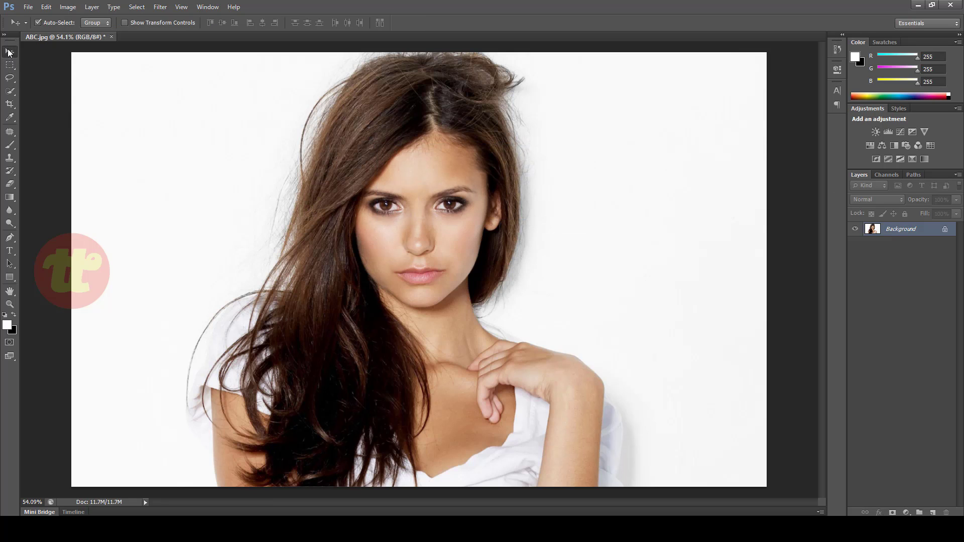
pyautogui.click(111, 37)
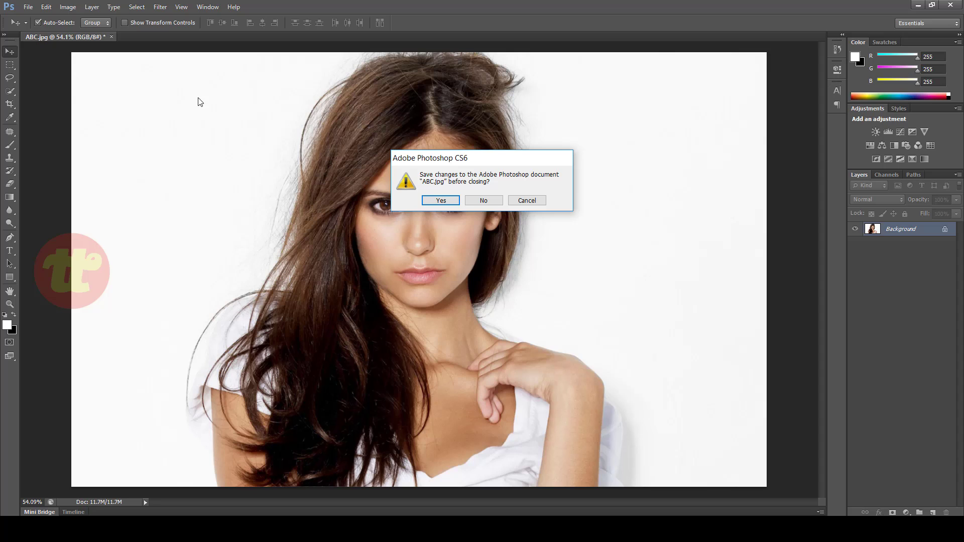
pyautogui.click(543, 203)
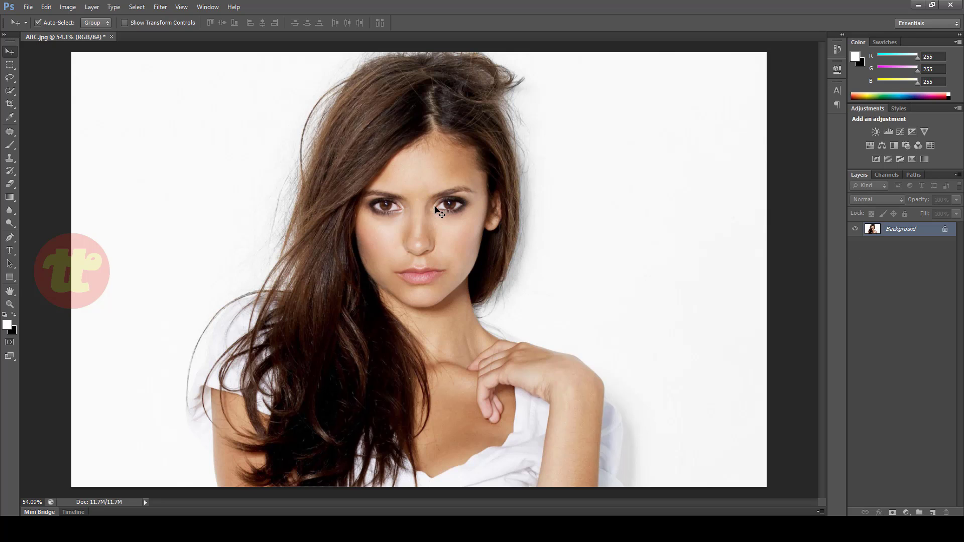
# Convert the locked Background layer into a regular layer named 'Tech'
pyautogui.doubleClick(935, 230)
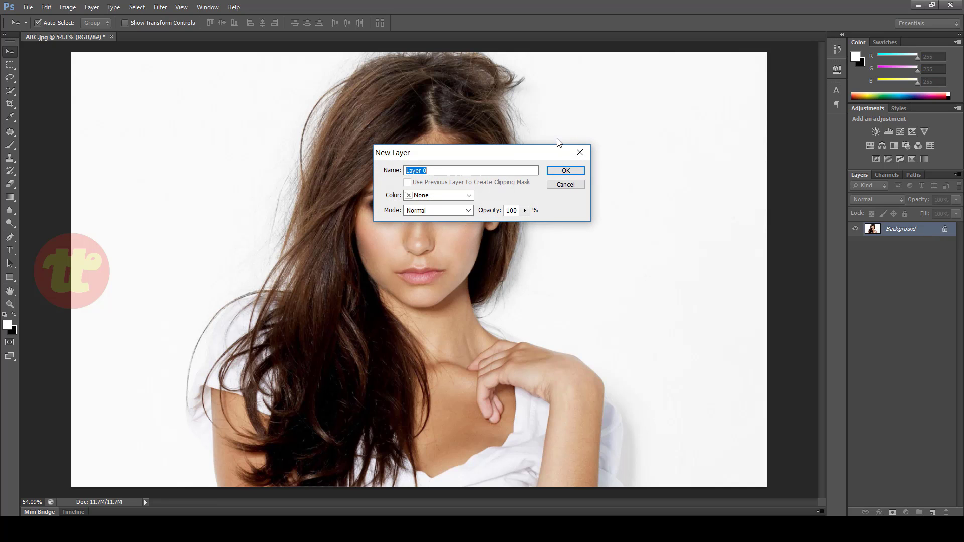
pyautogui.click(561, 184)
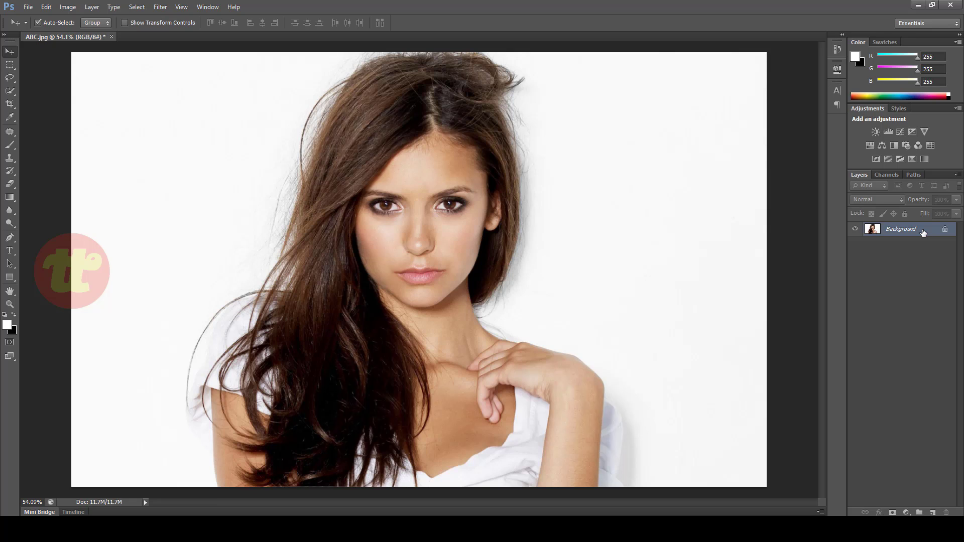
pyautogui.doubleClick(922, 232)
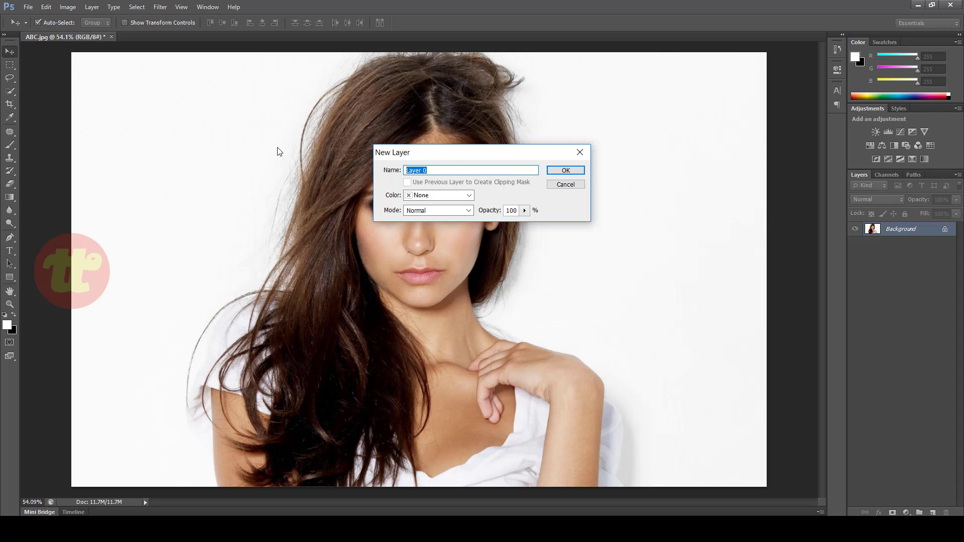
pyautogui.write('Tech')
pyautogui.click(557, 173)
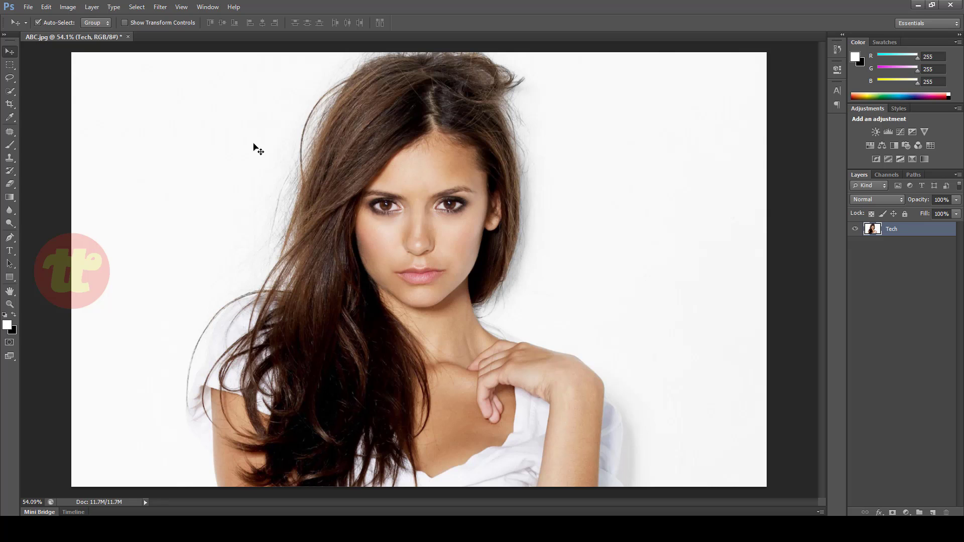
# Apply the Oil Paint filter to the Tech layer with Shine 0.5 and Stylization 4.95
pyautogui.click(160, 7)
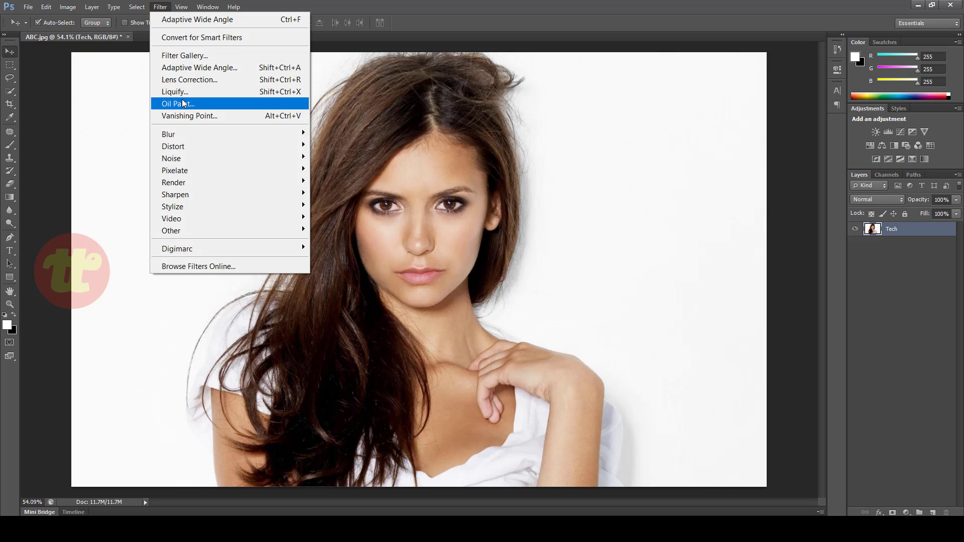
pyautogui.click(183, 105)
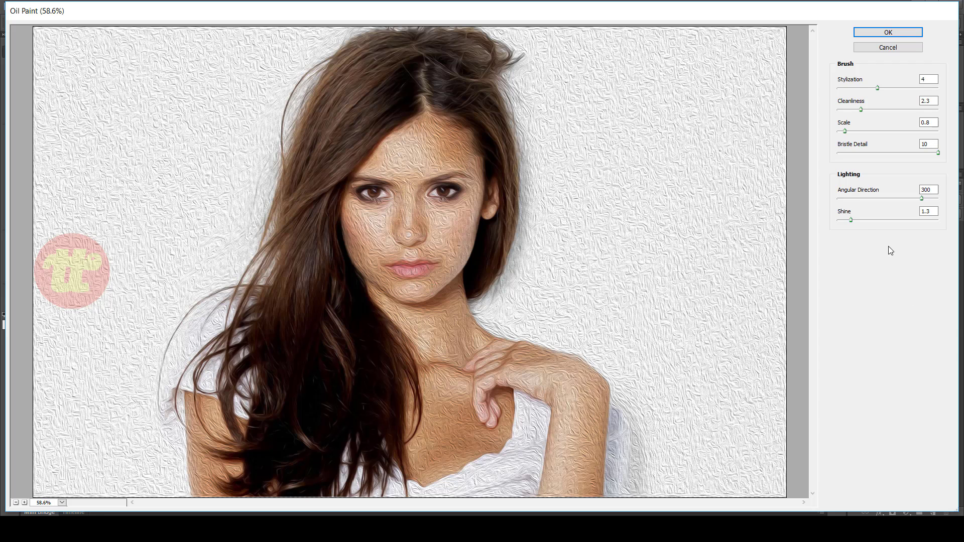
pyautogui.moveTo(850, 220); pyautogui.dragTo(844, 221)
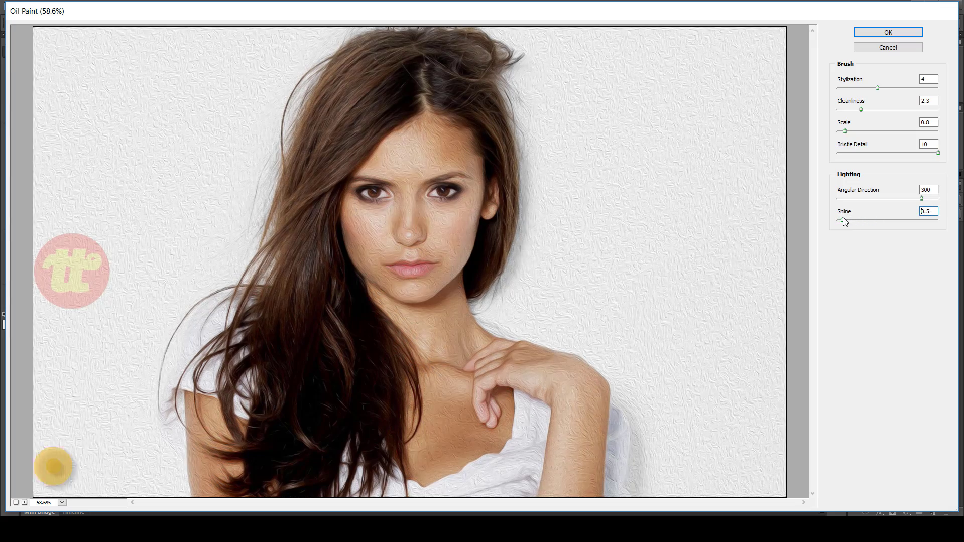
pyautogui.doubleClick(934, 211)
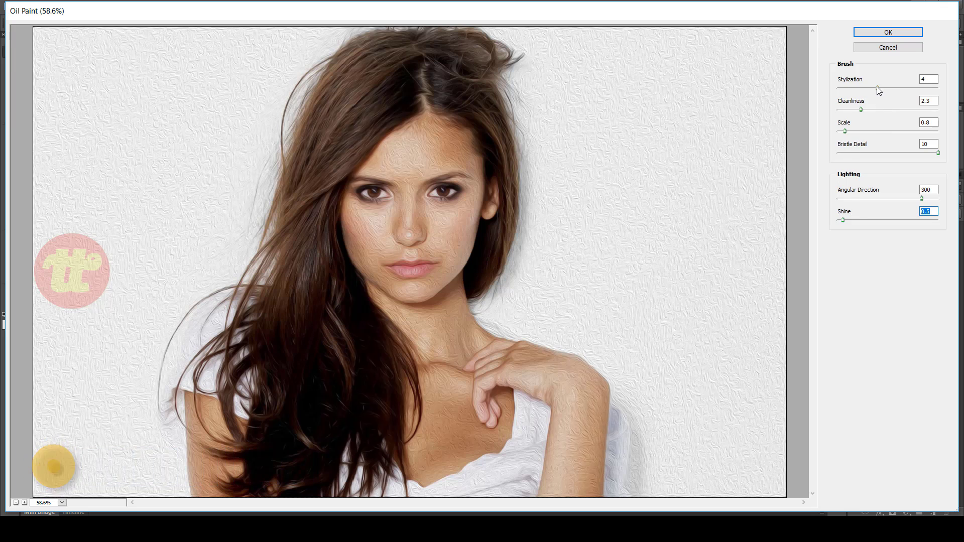
pyautogui.moveTo(878, 86)
pyautogui.mouseDown()
pyautogui.moveTo(887, 88)
pyautogui.moveTo(877, 110)
pyautogui.moveTo(851, 133)
pyautogui.mouseUp()
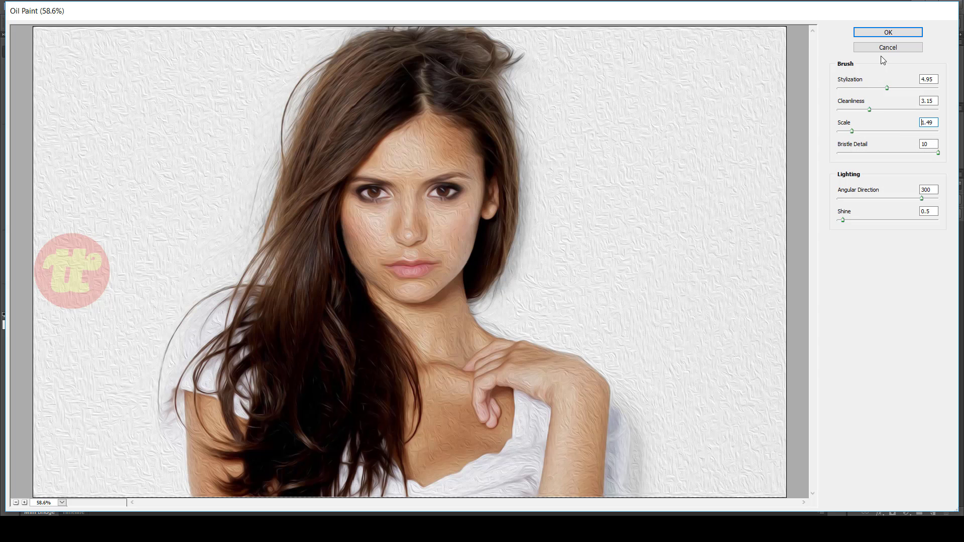
pyautogui.click(877, 33)
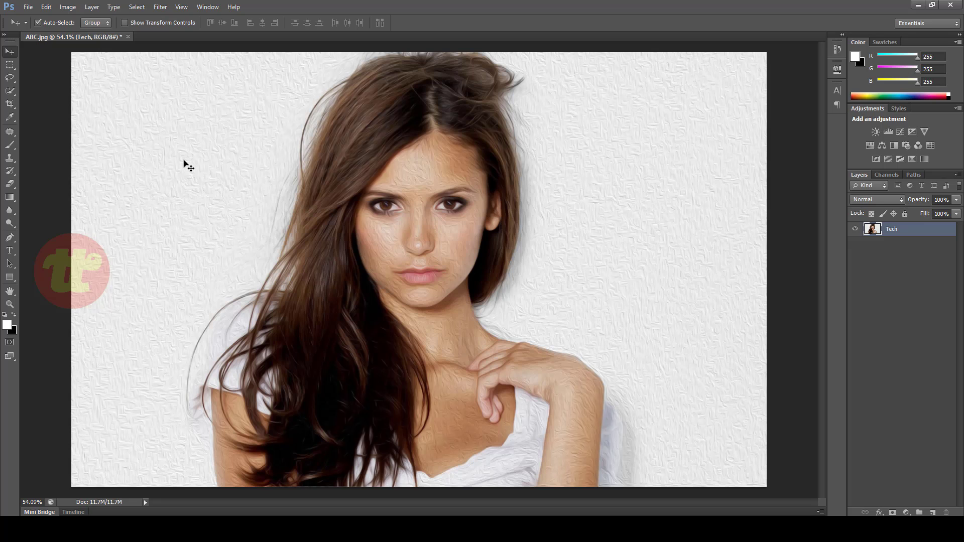
# Try a sepia Colorize tint in Hue/Saturation, then cancel it to keep natural colours
pyautogui.hotkey('ctrl', 'u')
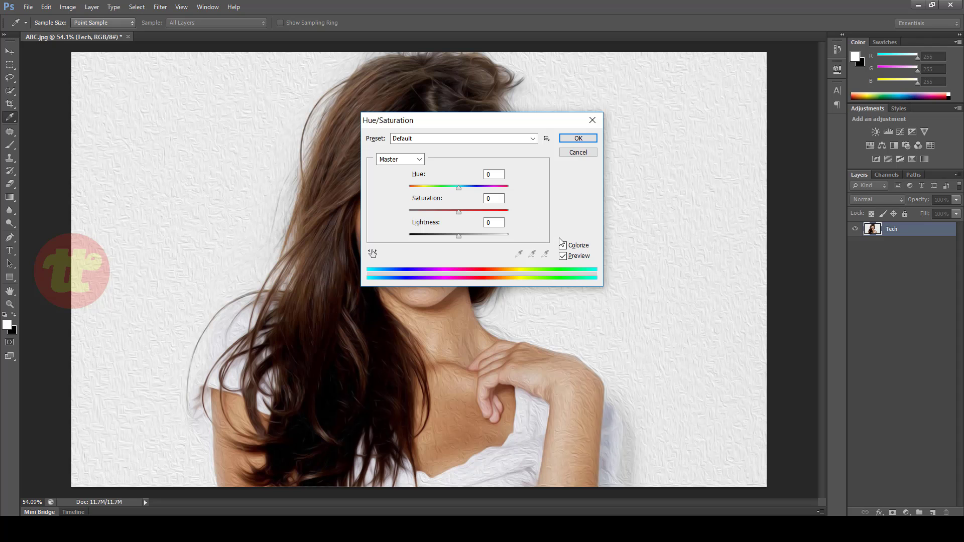
pyautogui.click(562, 245)
pyautogui.moveTo(412, 190); pyautogui.dragTo(425, 189)
pyautogui.moveTo(451, 121); pyautogui.dragTo(617, 133)
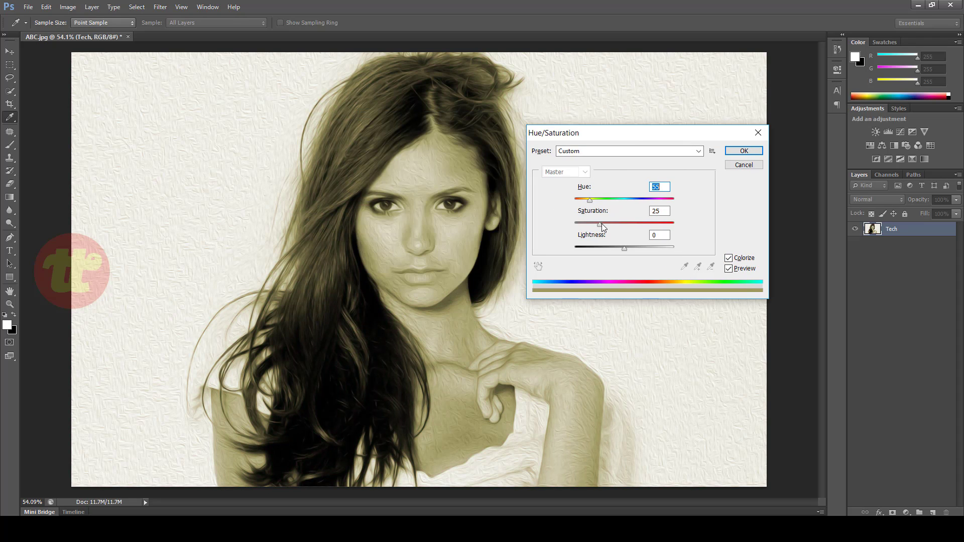
pyautogui.moveTo(601, 224)
pyautogui.mouseDown()
pyautogui.moveTo(612, 224)
pyautogui.moveTo(613, 252)
pyautogui.mouseUp()
pyautogui.moveTo(593, 203)
pyautogui.mouseDown()
pyautogui.moveTo(629, 201)
pyautogui.moveTo(587, 199)
pyautogui.mouseUp()
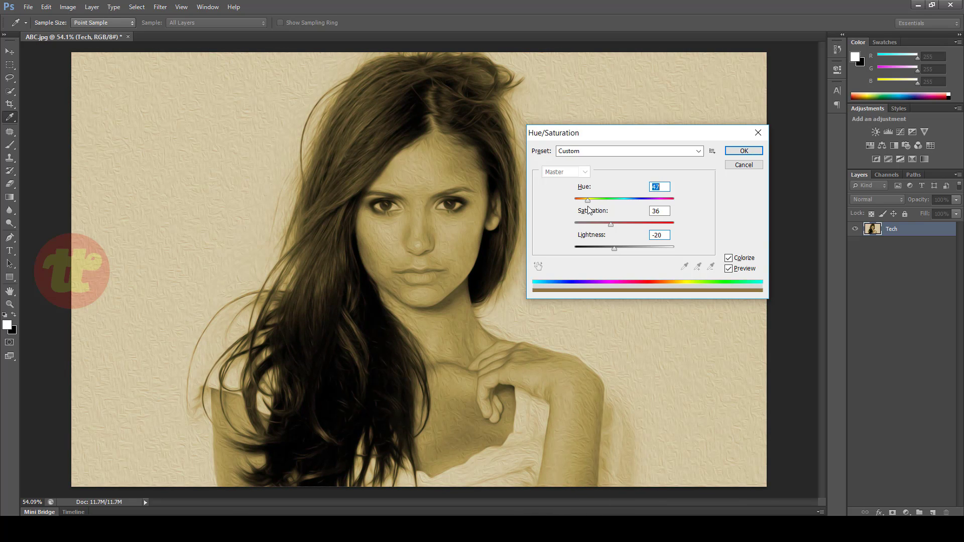
pyautogui.click(737, 166)
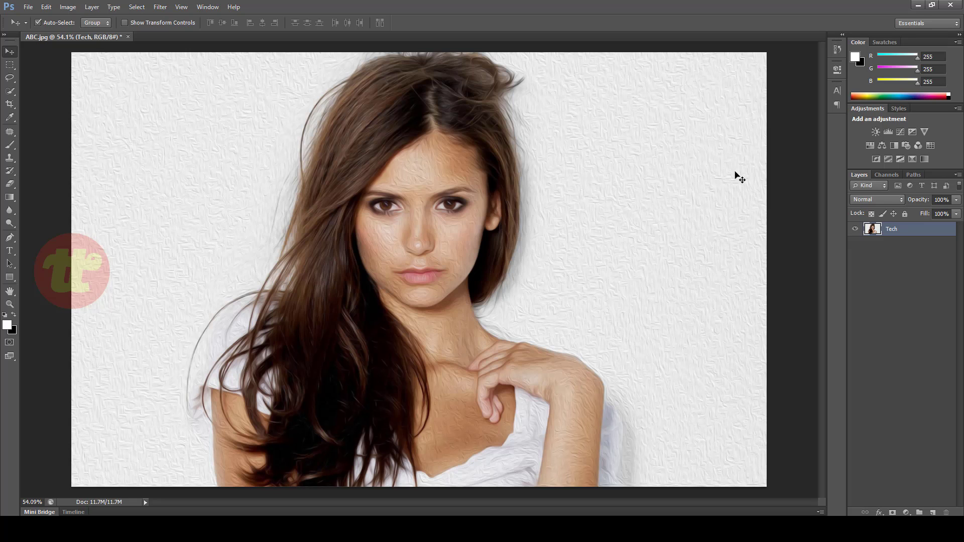
# Close ABC.jpg without saving and open 3.jpg from the Desktop
pyautogui.click(45, 6)
pyautogui.moveTo(28, 7)
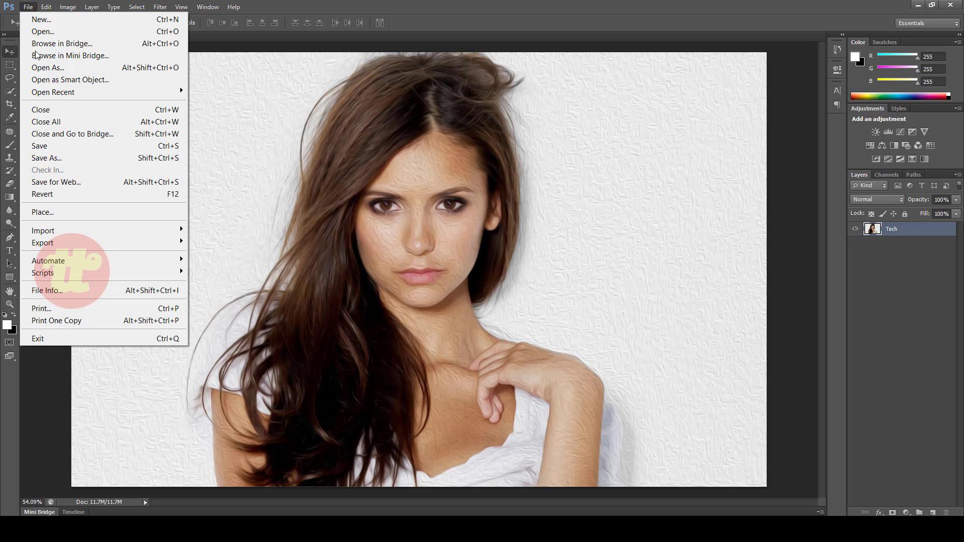
pyautogui.click(273, 146)
pyautogui.click(128, 37)
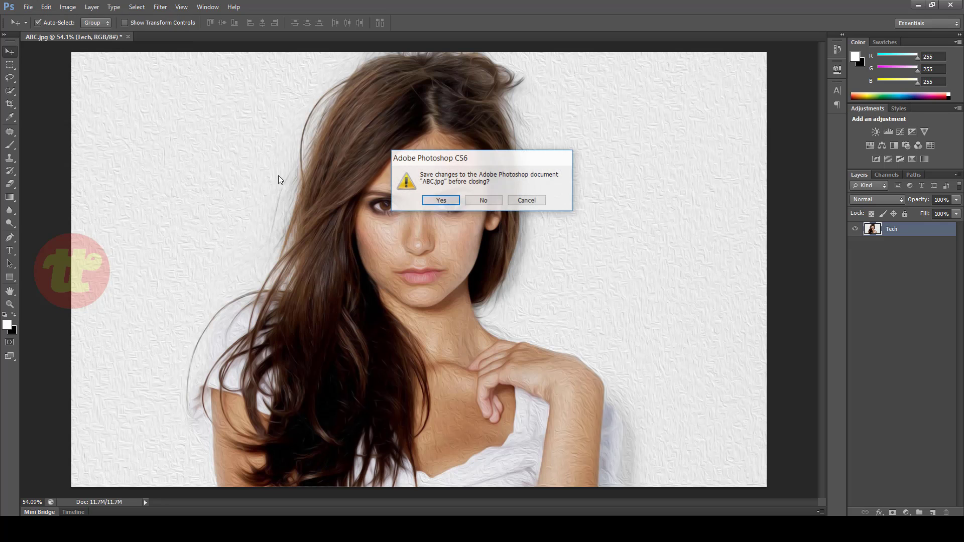
pyautogui.click(485, 201)
pyautogui.doubleClick(471, 222)
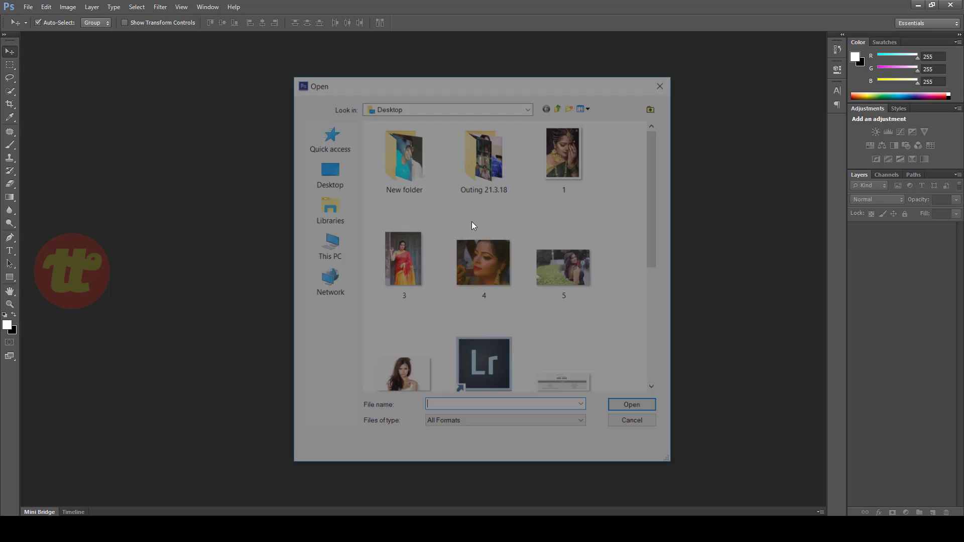
pyautogui.doubleClick(414, 255)
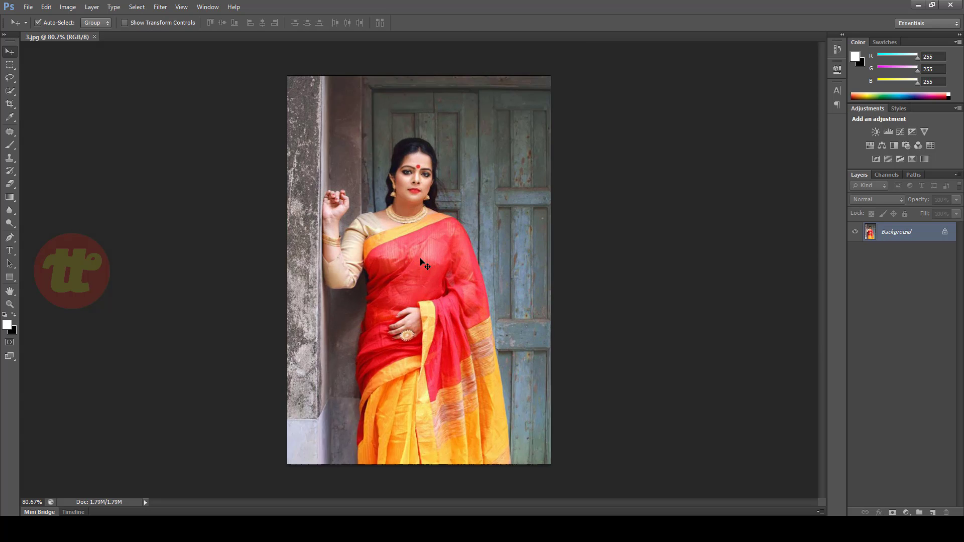
# Start Oil Paint on 3.jpg with Angular Direction 345.6 and Stylization lowered
pyautogui.click(160, 7)
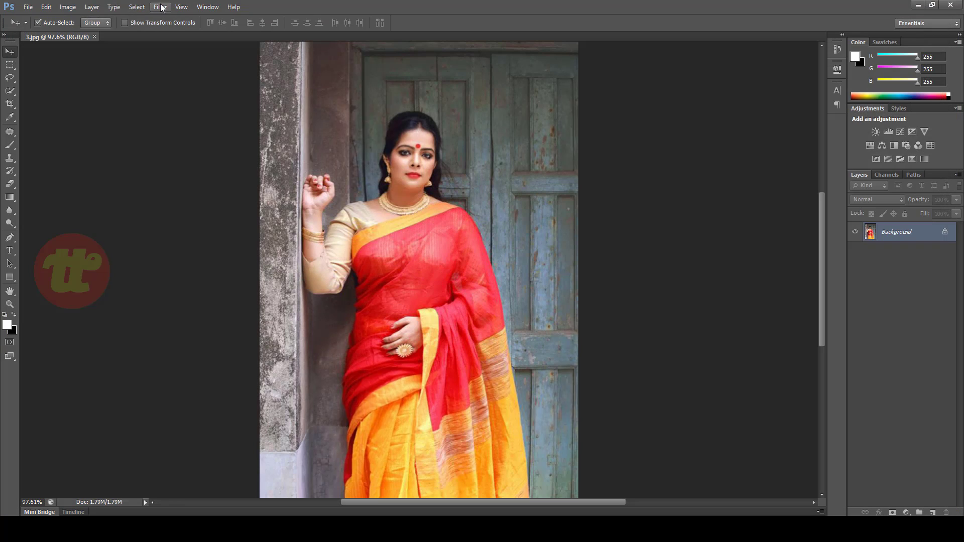
pyautogui.click(162, 7)
pyautogui.click(175, 102)
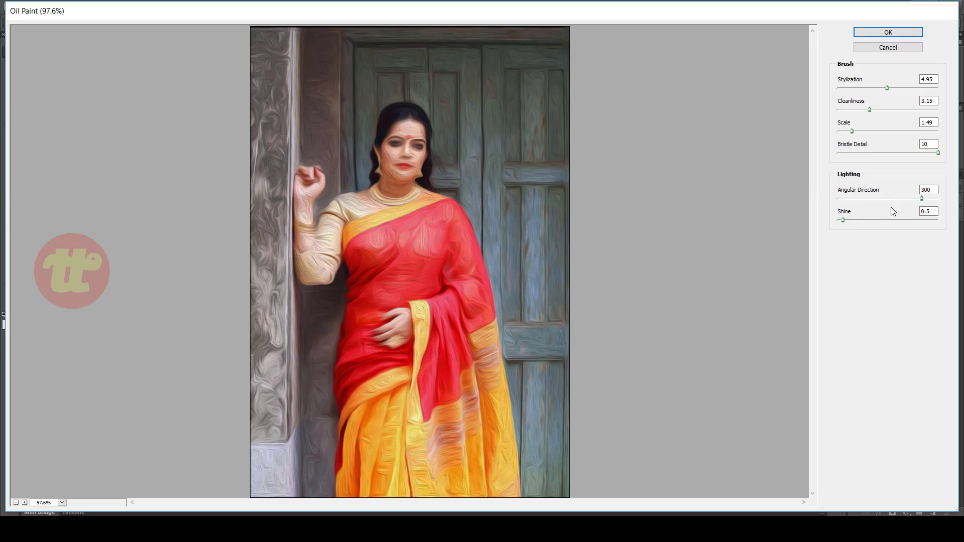
pyautogui.moveTo(858, 227)
pyautogui.mouseDown()
pyautogui.moveTo(890, 228)
pyautogui.moveTo(843, 227)
pyautogui.mouseUp()
pyautogui.click(933, 199)
pyautogui.moveTo(886, 88); pyautogui.dragTo(840, 90)
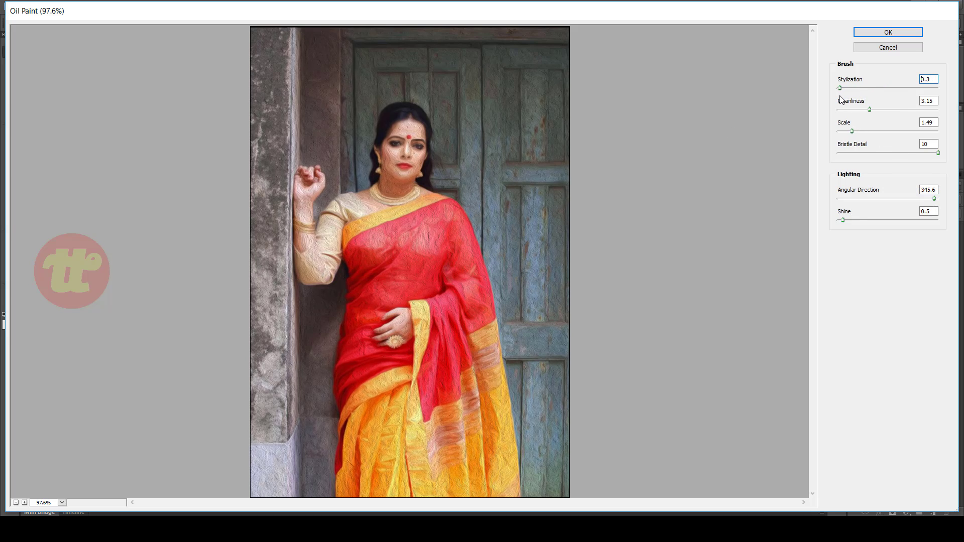
pyautogui.press('Up')
# Finish the Oil Paint settings at Scale 2.62, Stylization 0.74, Shine 0.35 and apply
pyautogui.moveTo(853, 131); pyautogui.dragTo(864, 131)
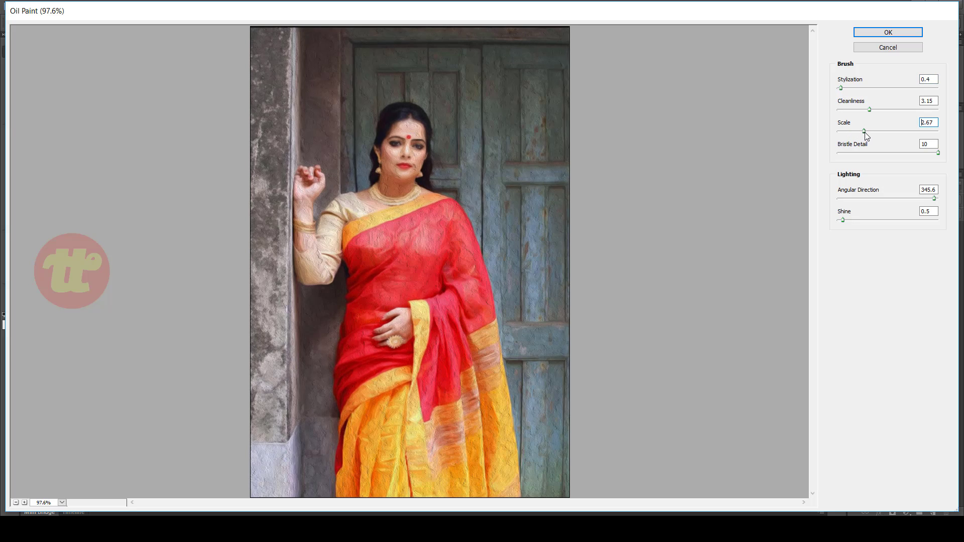
pyautogui.press('Up')
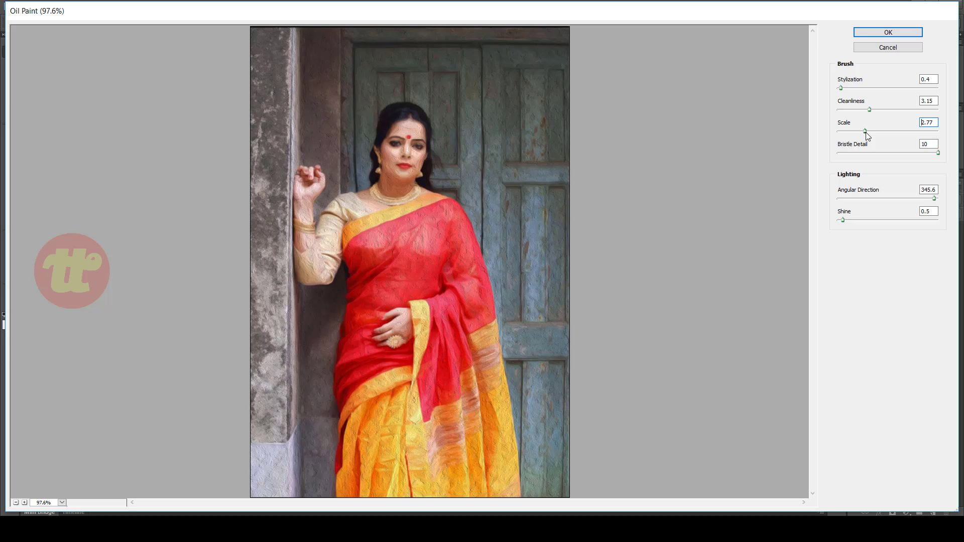
pyautogui.moveTo(866, 133); pyautogui.dragTo(864, 133)
pyautogui.moveTo(841, 88)
pyautogui.mouseDown()
pyautogui.moveTo(858, 100)
pyautogui.moveTo(845, 102)
pyautogui.mouseUp()
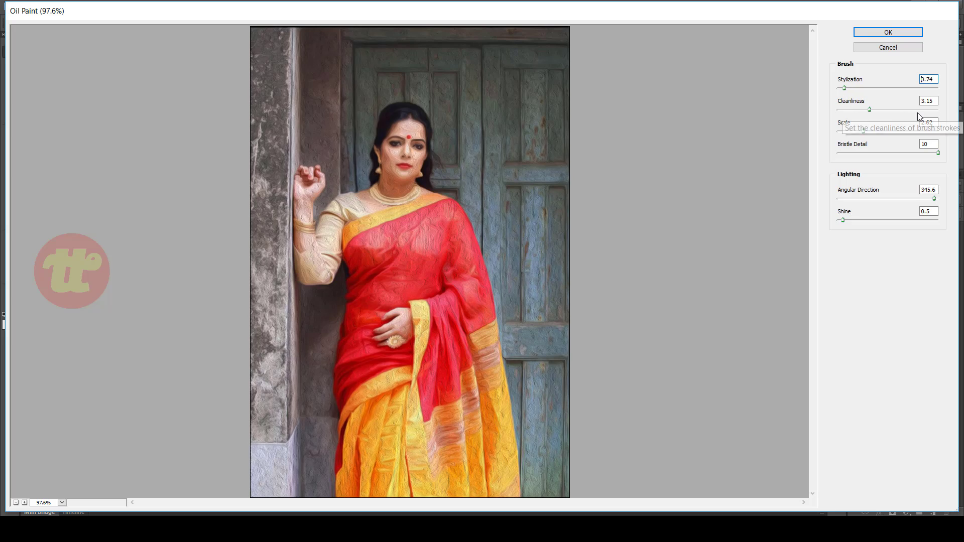
pyautogui.moveTo(843, 221); pyautogui.dragTo(856, 220)
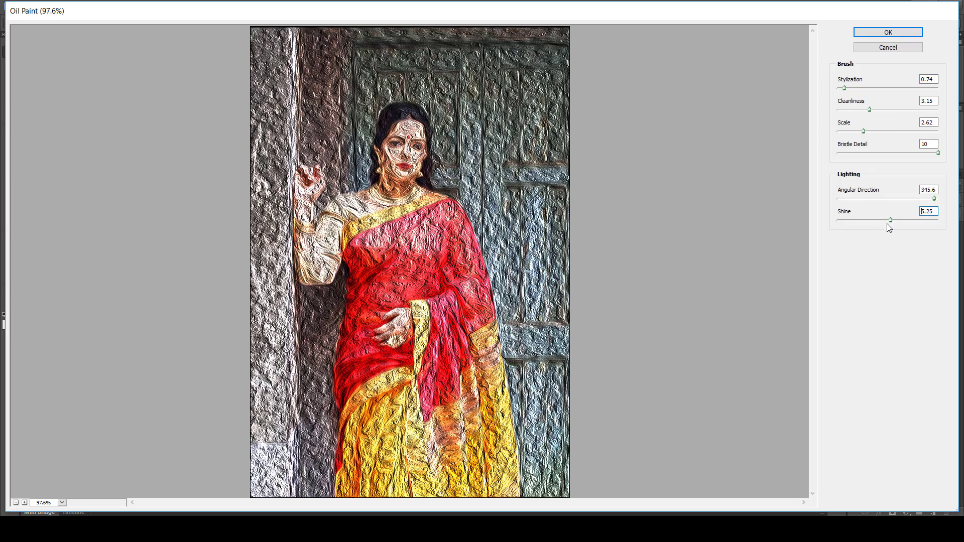
pyautogui.click(862, 223)
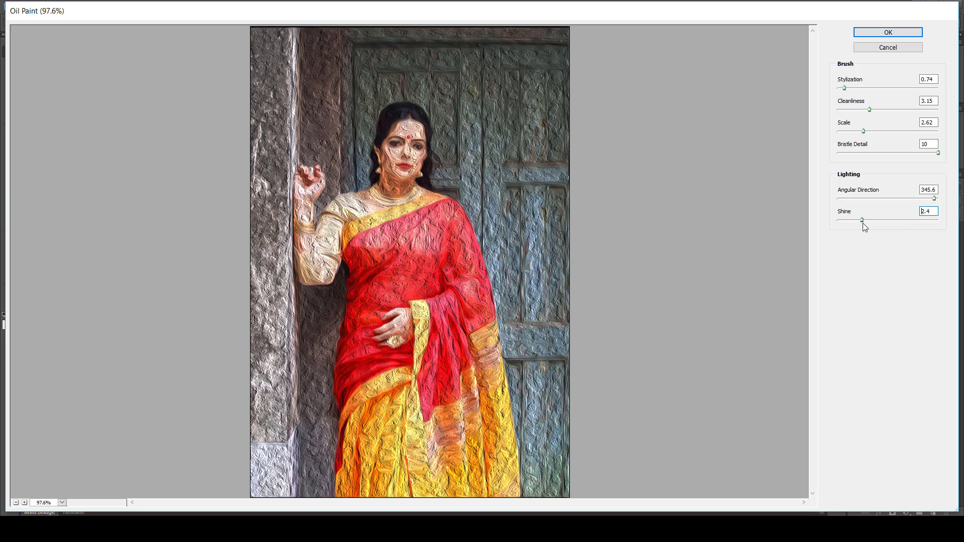
pyautogui.moveTo(858, 223); pyautogui.dragTo(843, 223)
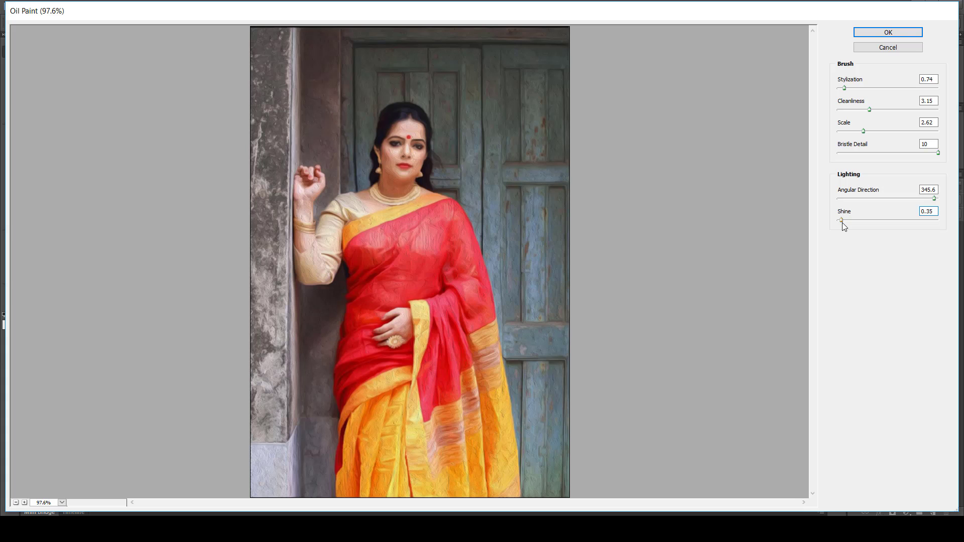
pyautogui.click(868, 32)
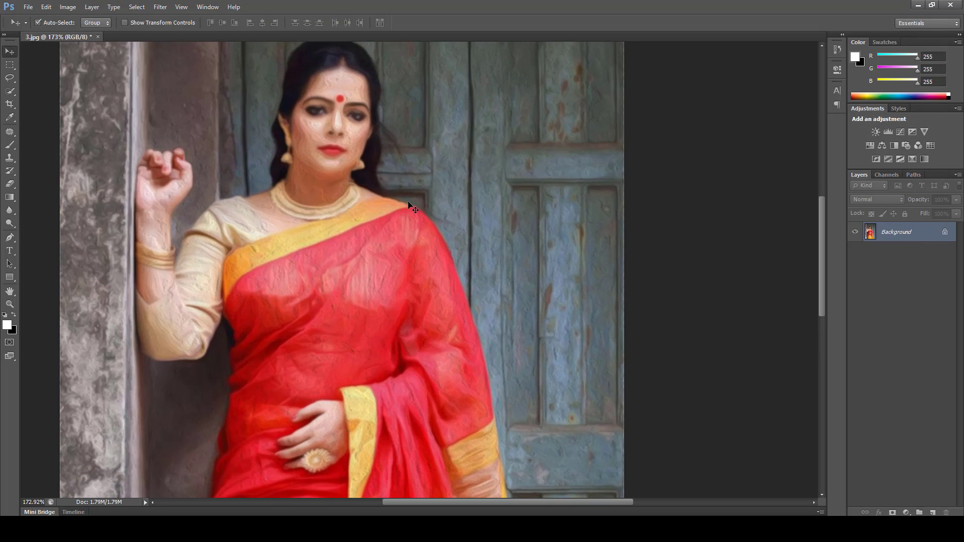
# Zoom out to fit the whole sari portrait, then zoom back in to about 88.7%
pyautogui.scroll(-4, 409, 203)
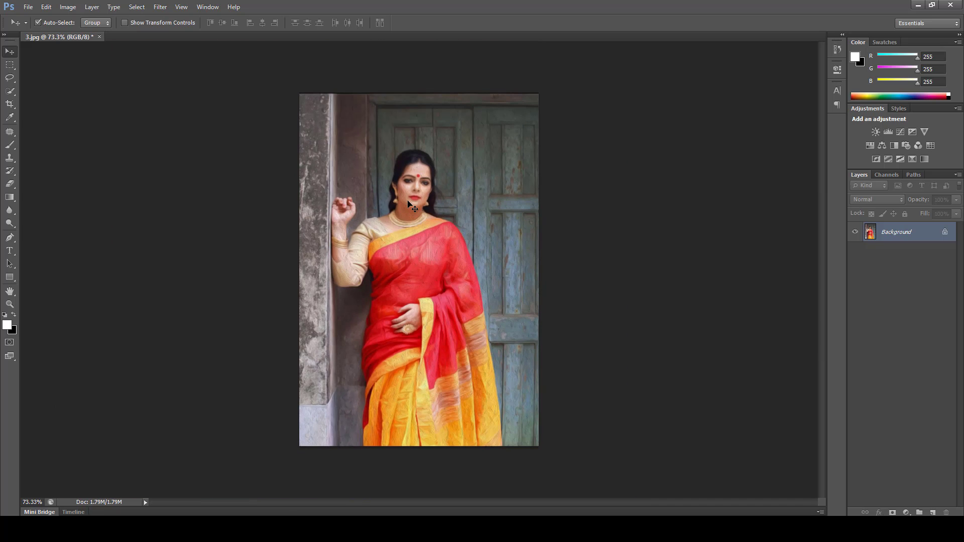
pyautogui.scroll(1, 420, 207)
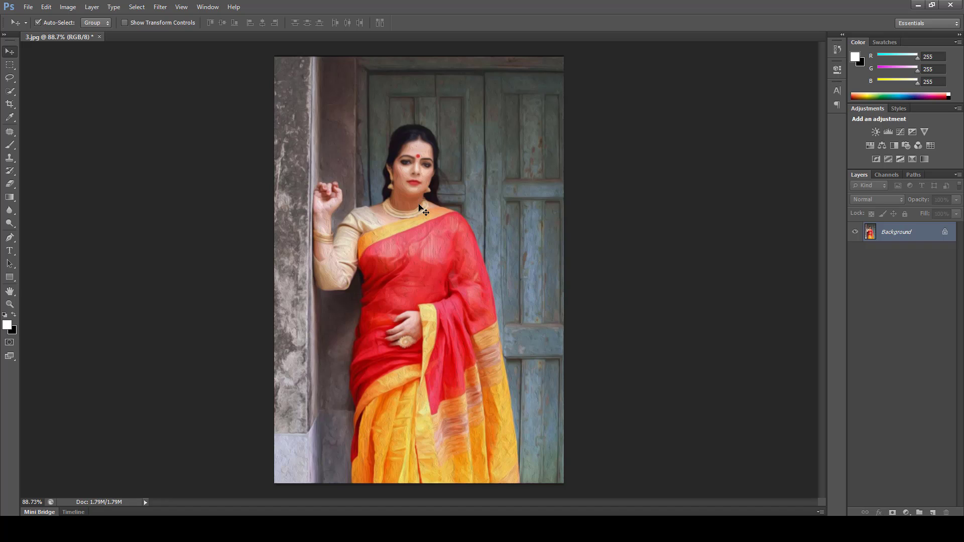